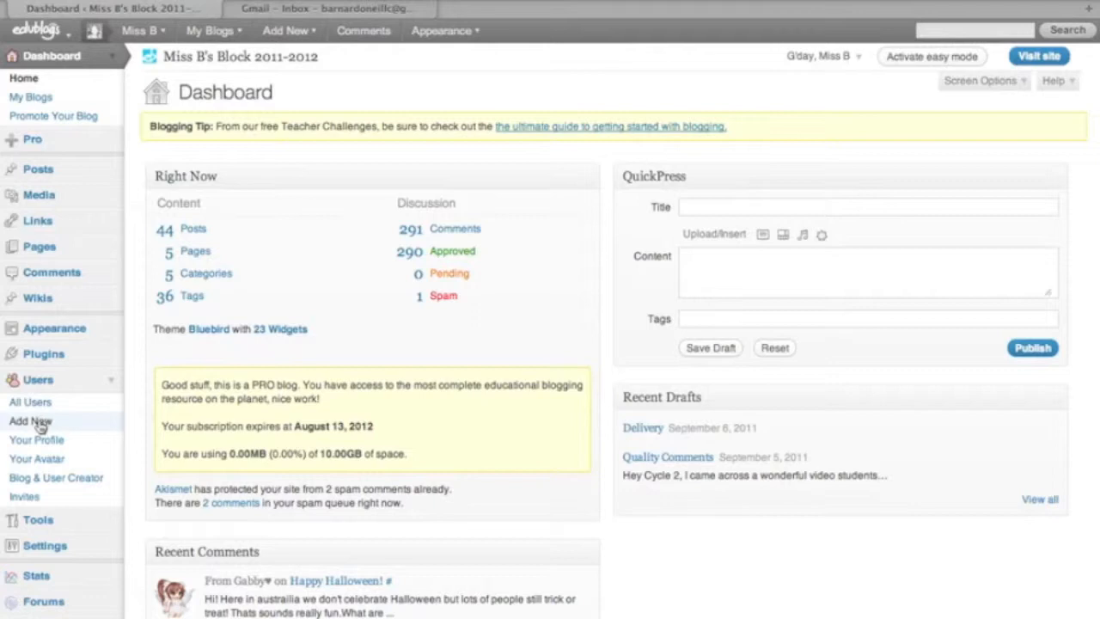
# Step: Go to Users > Add New in the blog dashboard sidebar
pyautogui.click(39, 424)
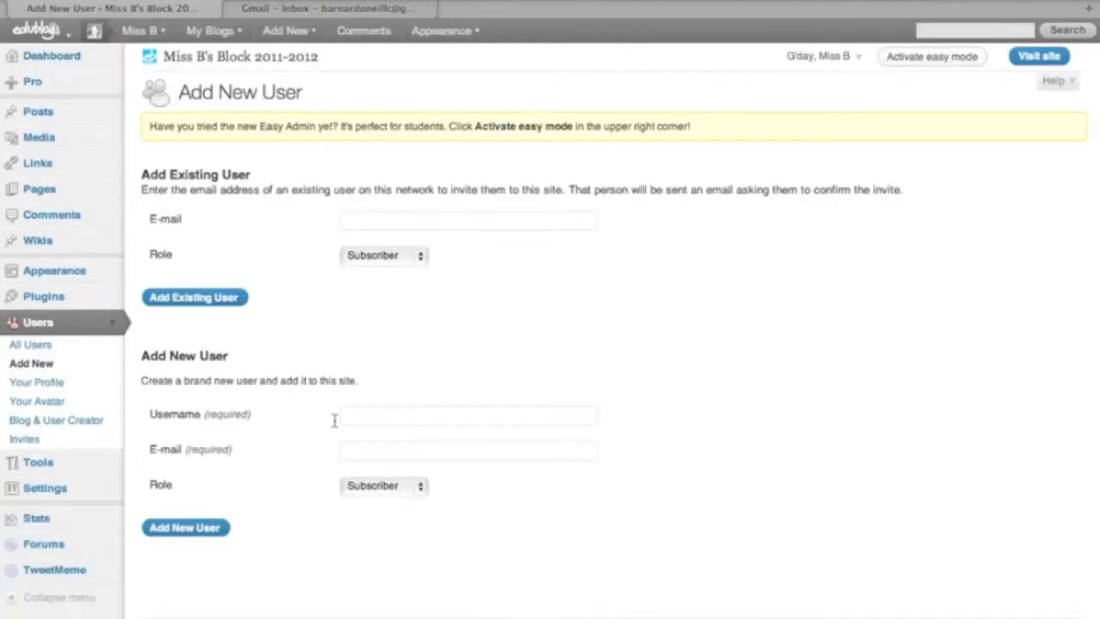
# Step: Enter michael12 as the new user's username
pyautogui.click(381, 416)
pyautogui.write('micha')
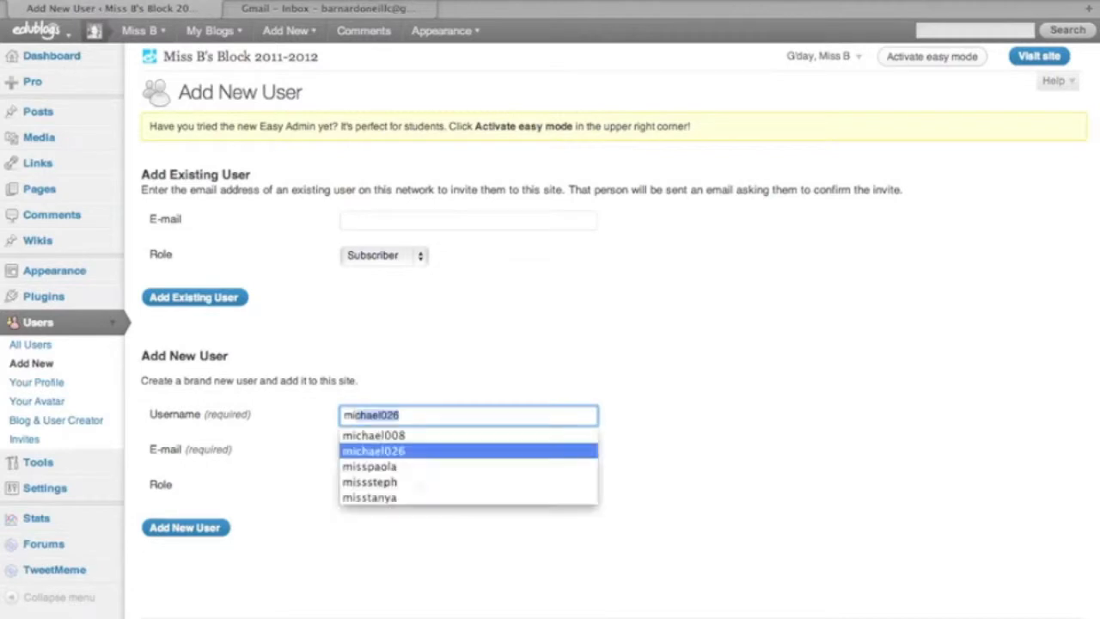
pyautogui.write('el12')
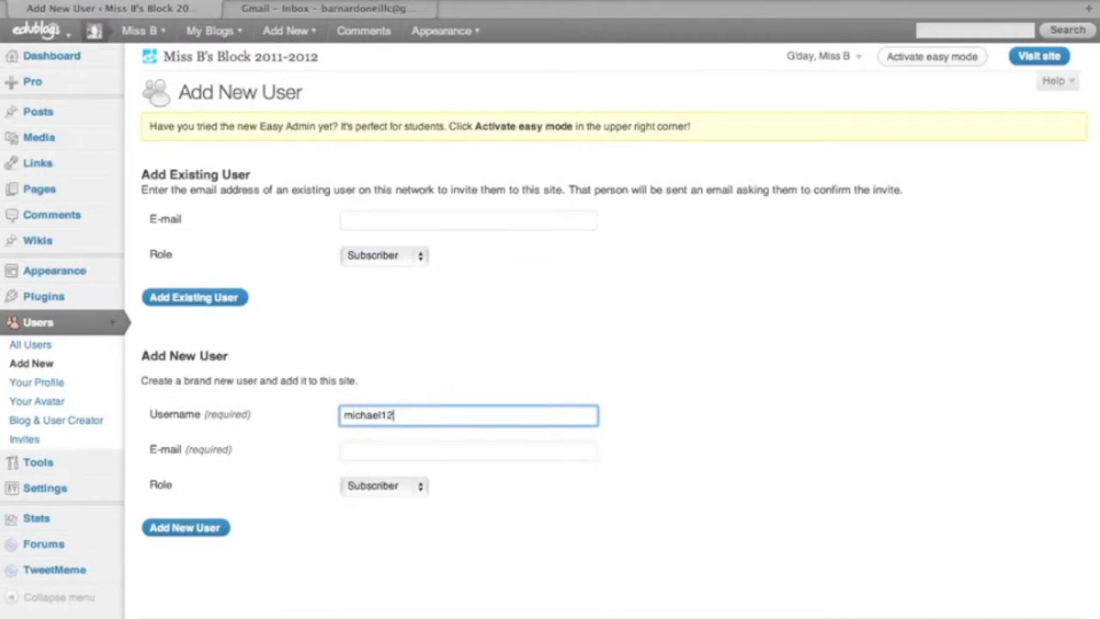
pyautogui.press('Tab')
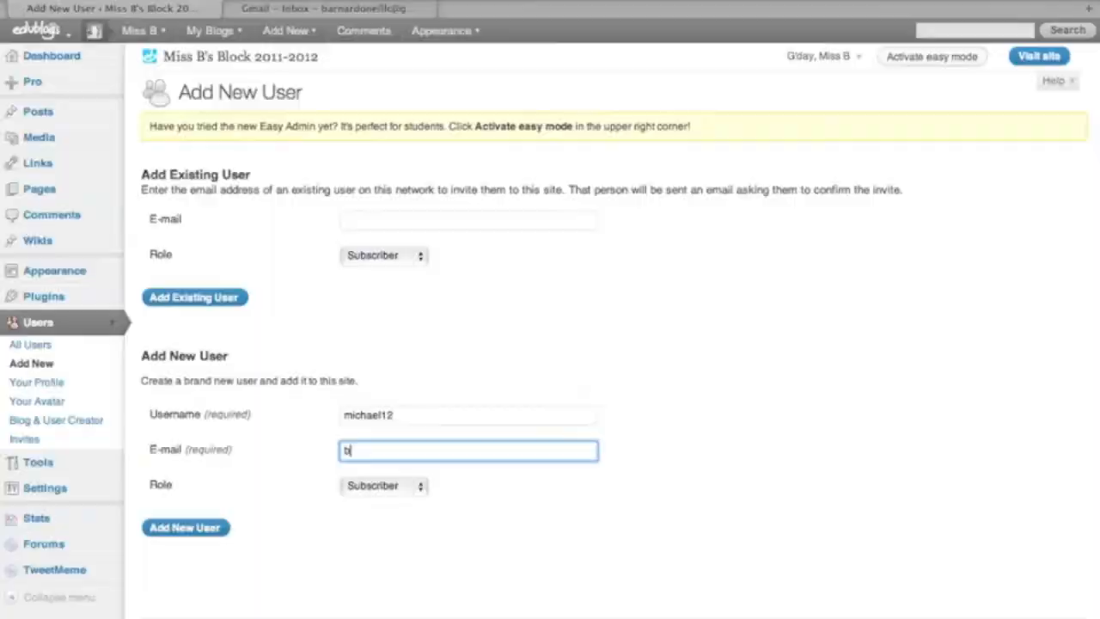
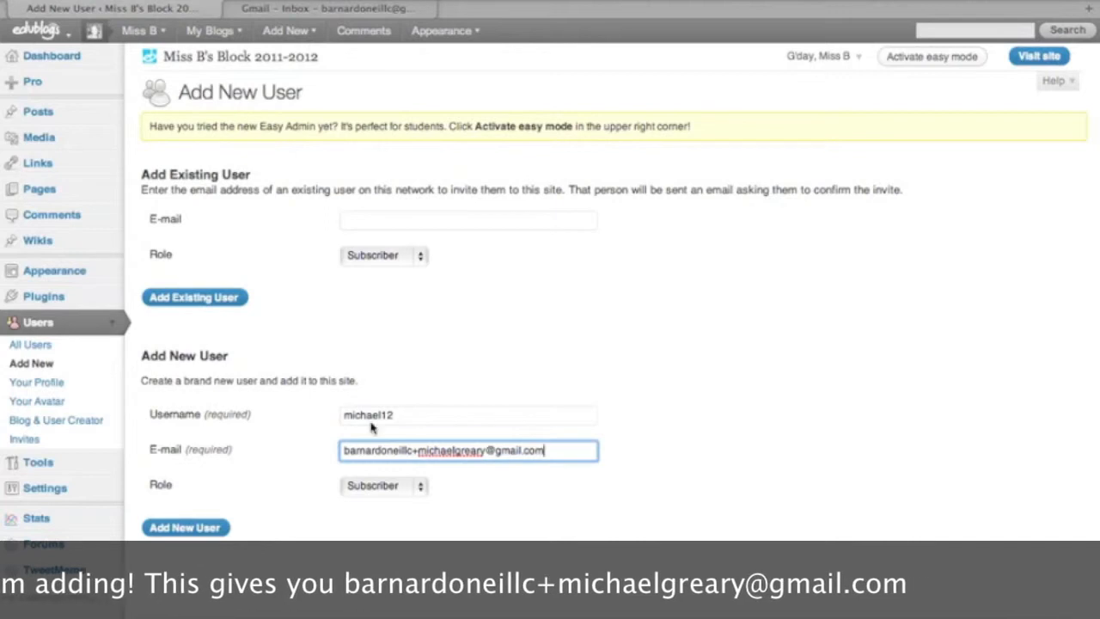
# Step: Enter the student's e-mail address, choose the Contributor role, and submit the new user
pyautogui.click(423, 487)
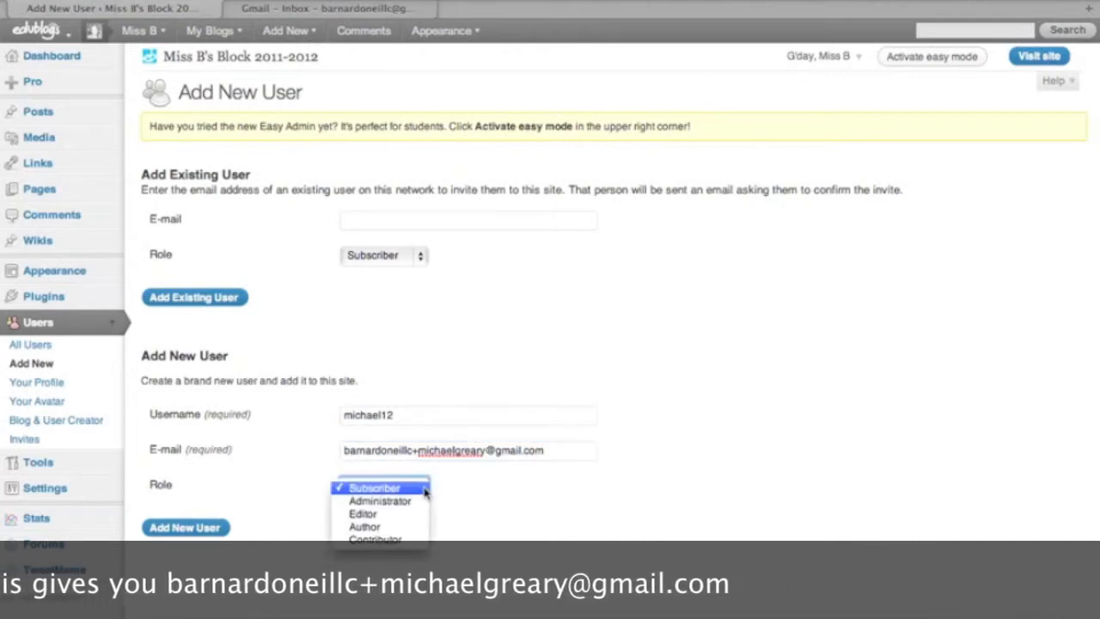
pyautogui.click(415, 540)
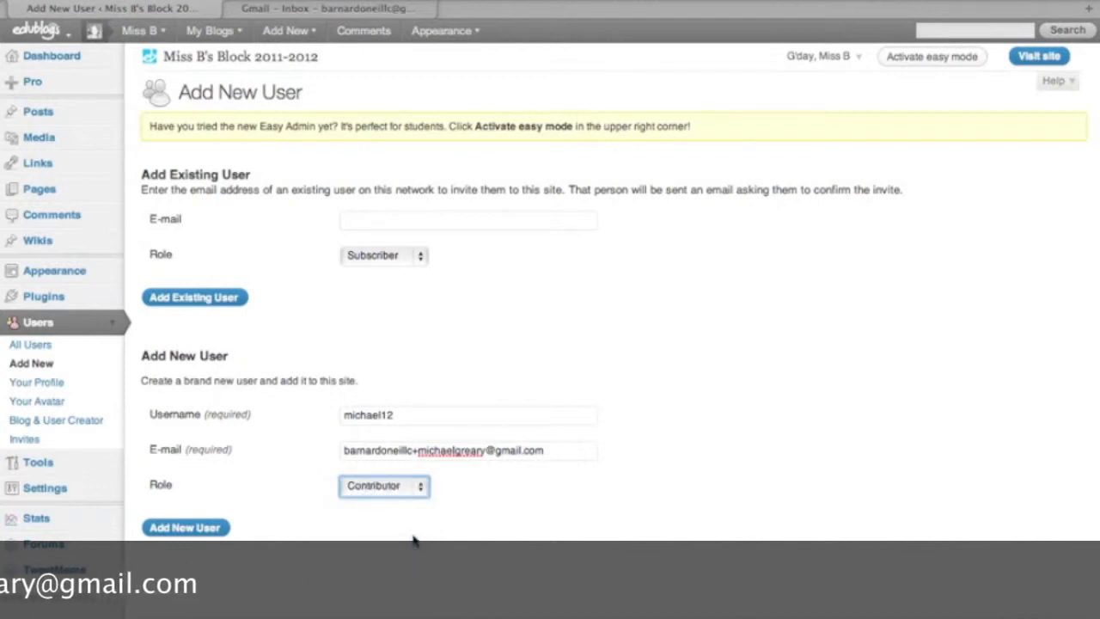
pyautogui.click(204, 530)
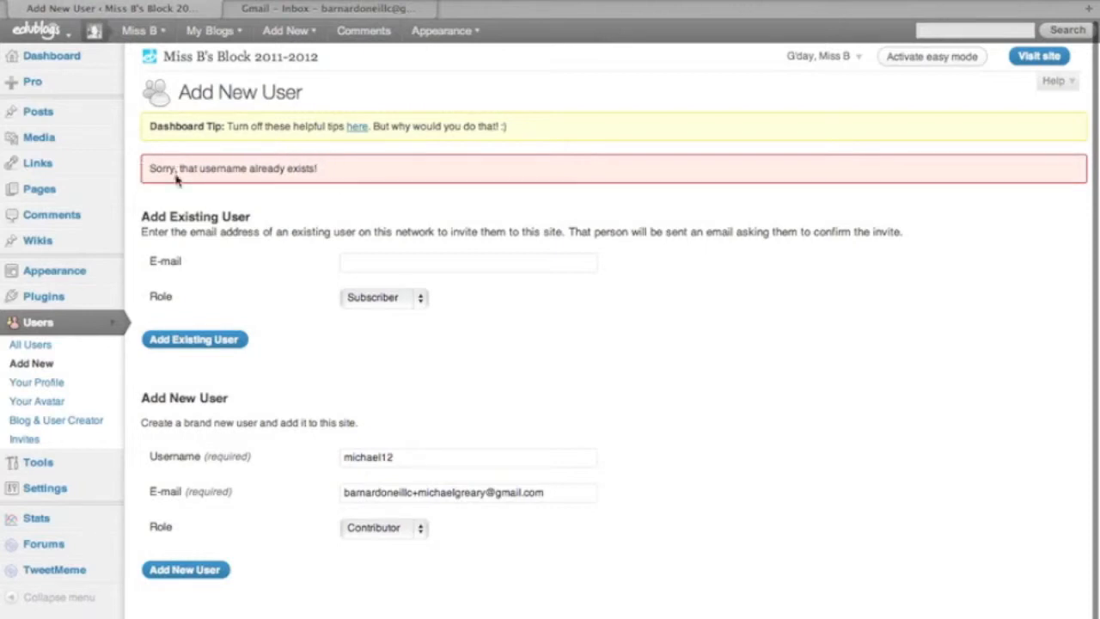
pyautogui.click(382, 457)
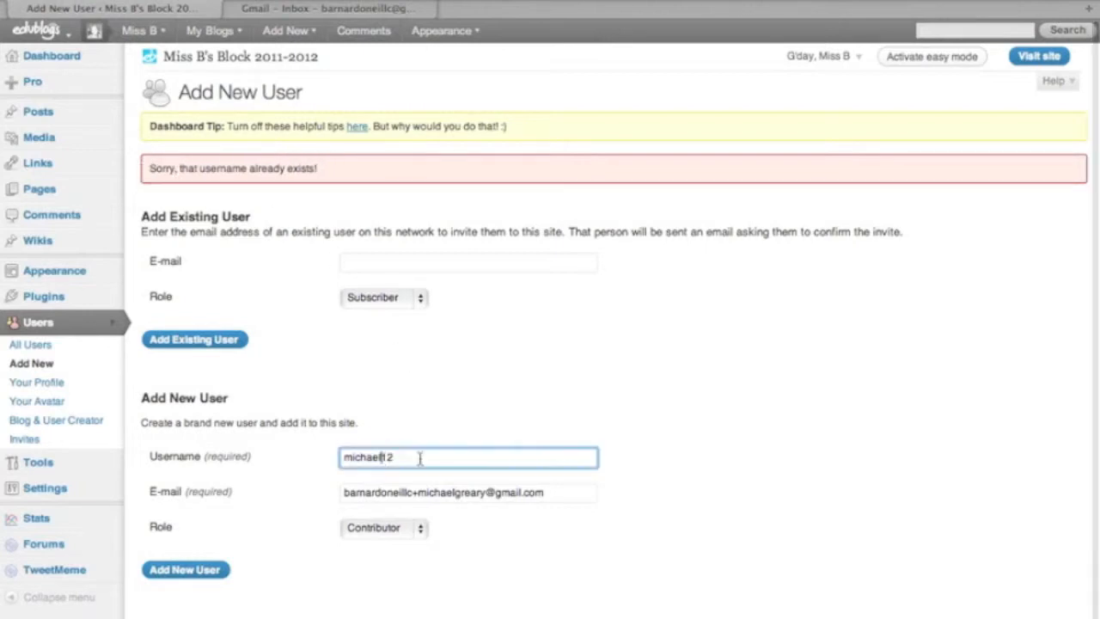
pyautogui.write('g')
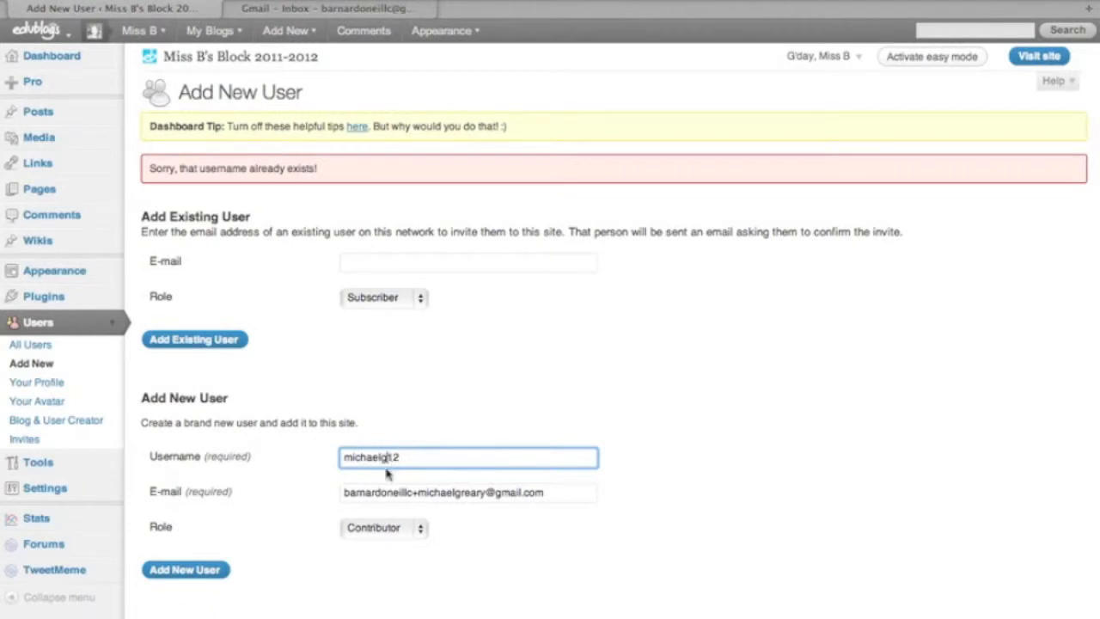
pyautogui.click(206, 571)
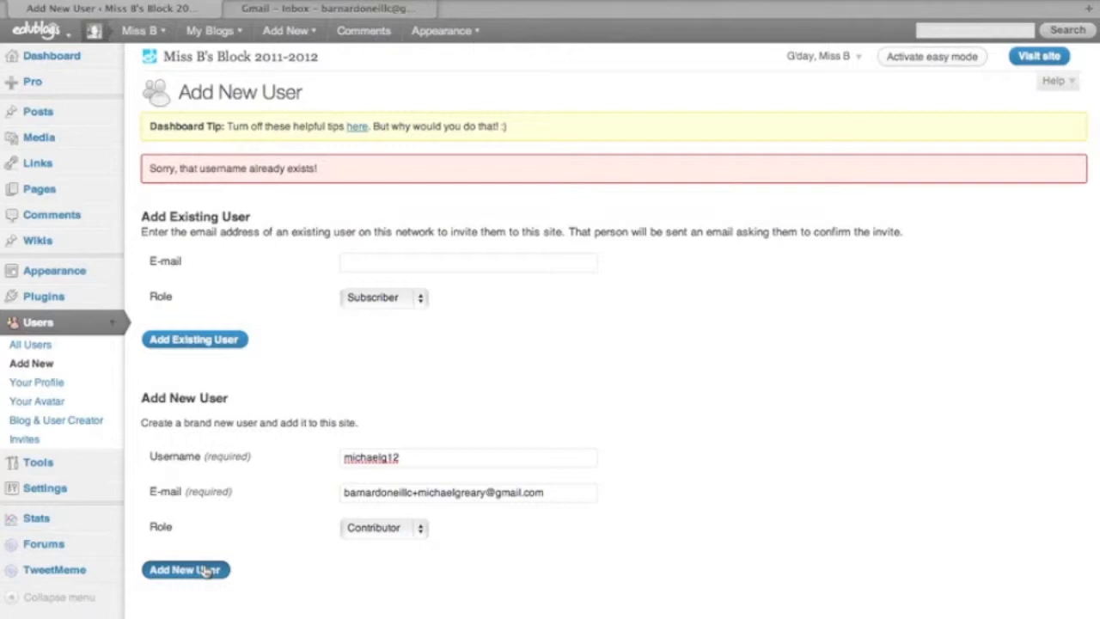
pyautogui.click(206, 571)
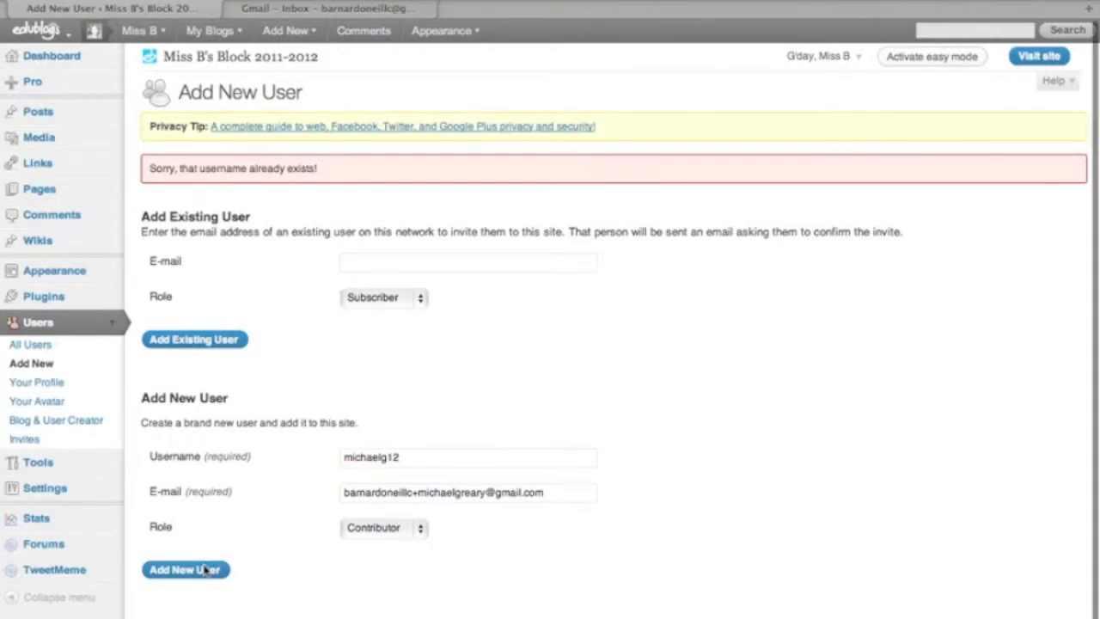
pyautogui.click(387, 460)
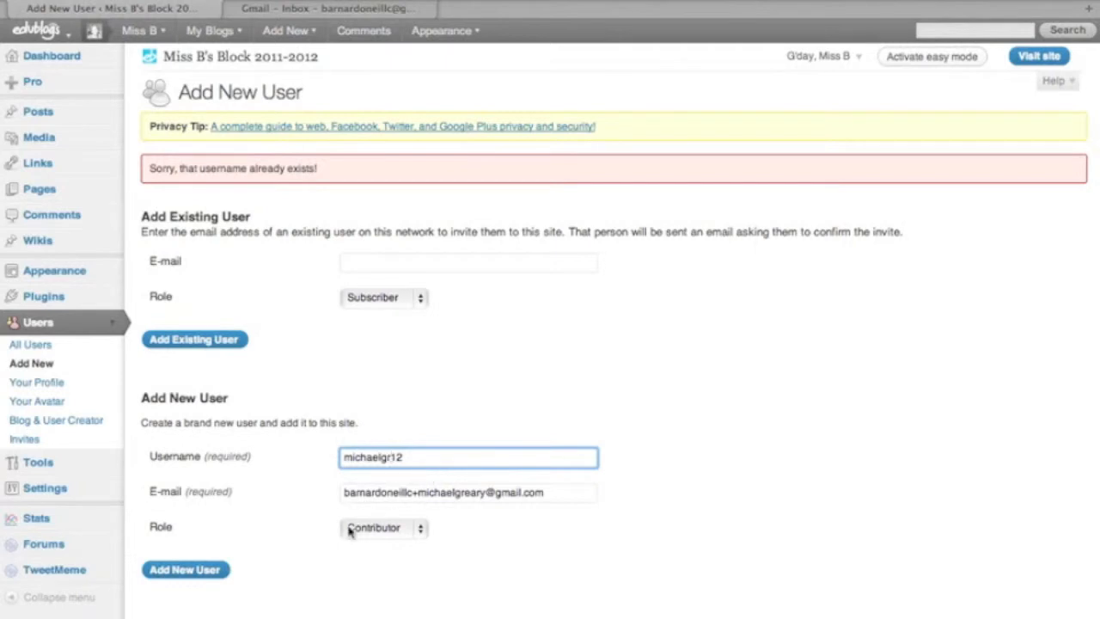
pyautogui.click(206, 575)
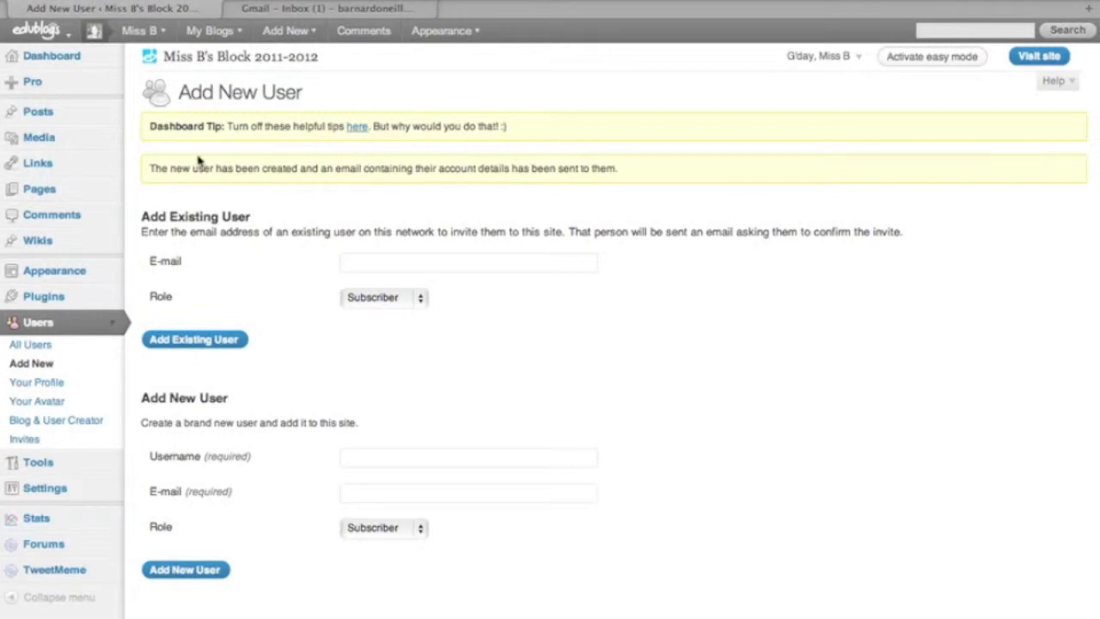
pyautogui.click(335, 10)
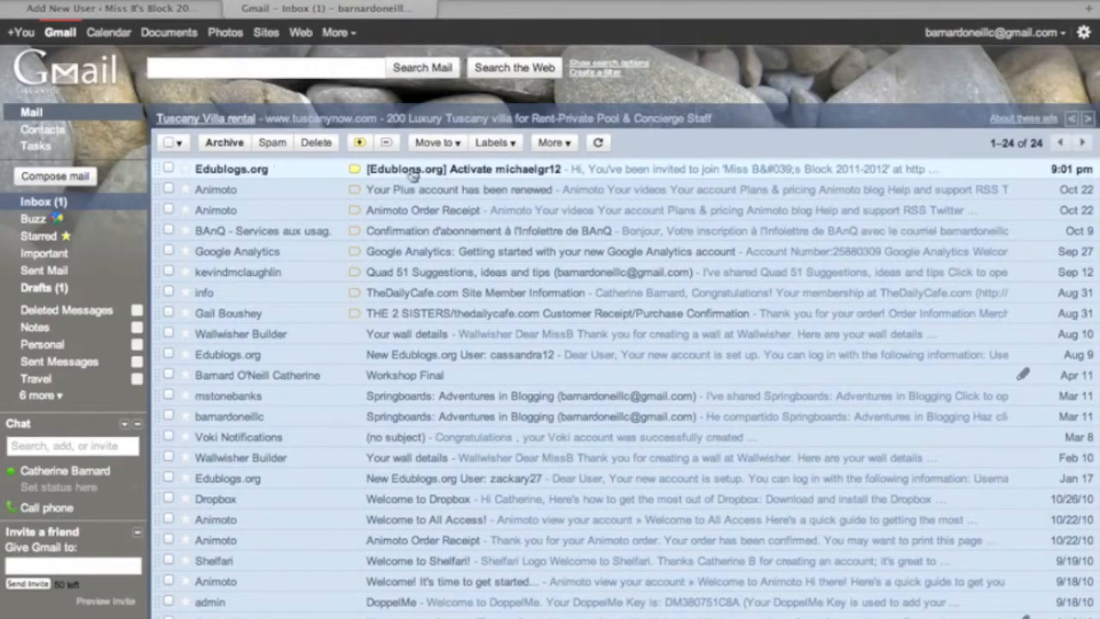
pyautogui.click(434, 177)
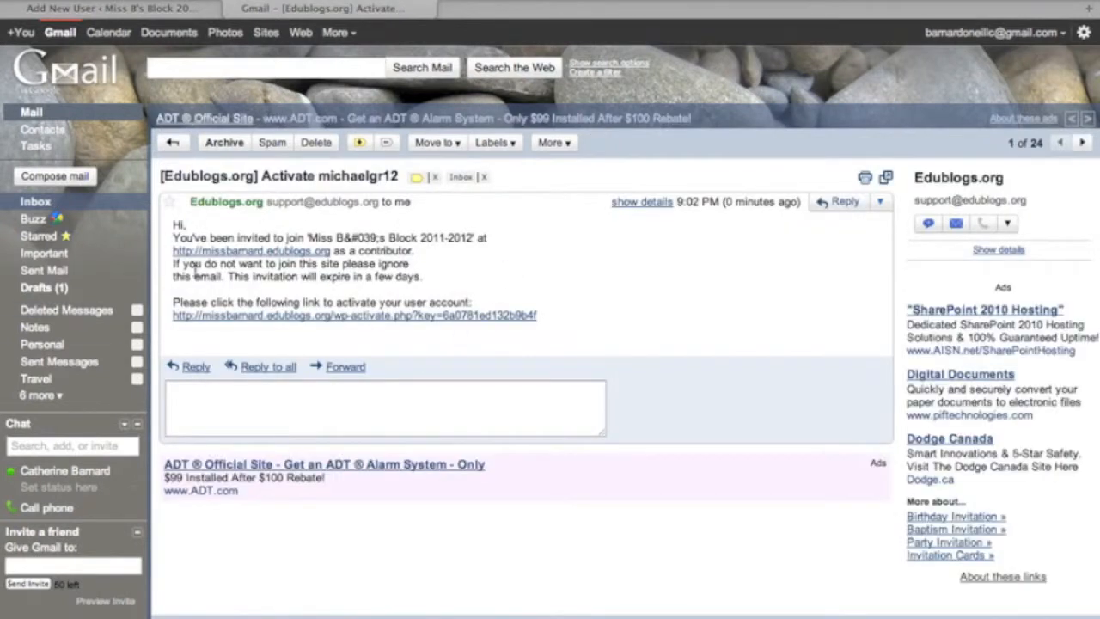
pyautogui.click(287, 316)
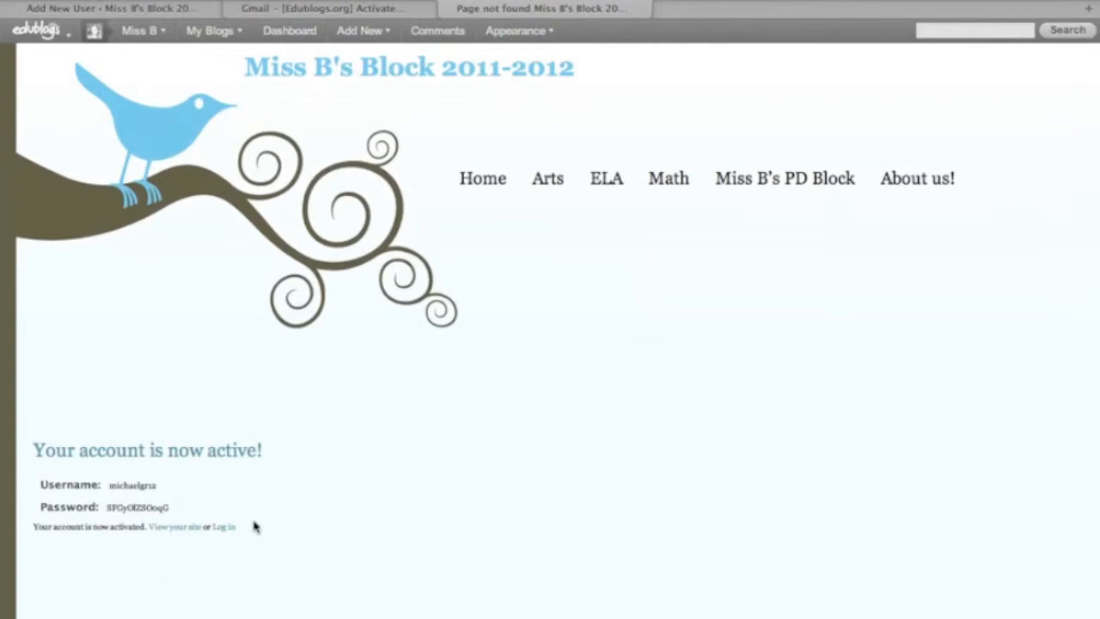
# Step: Open the 'New Edublogs.org User' e-mail and highlight the temporary password
pyautogui.click(258, 7)
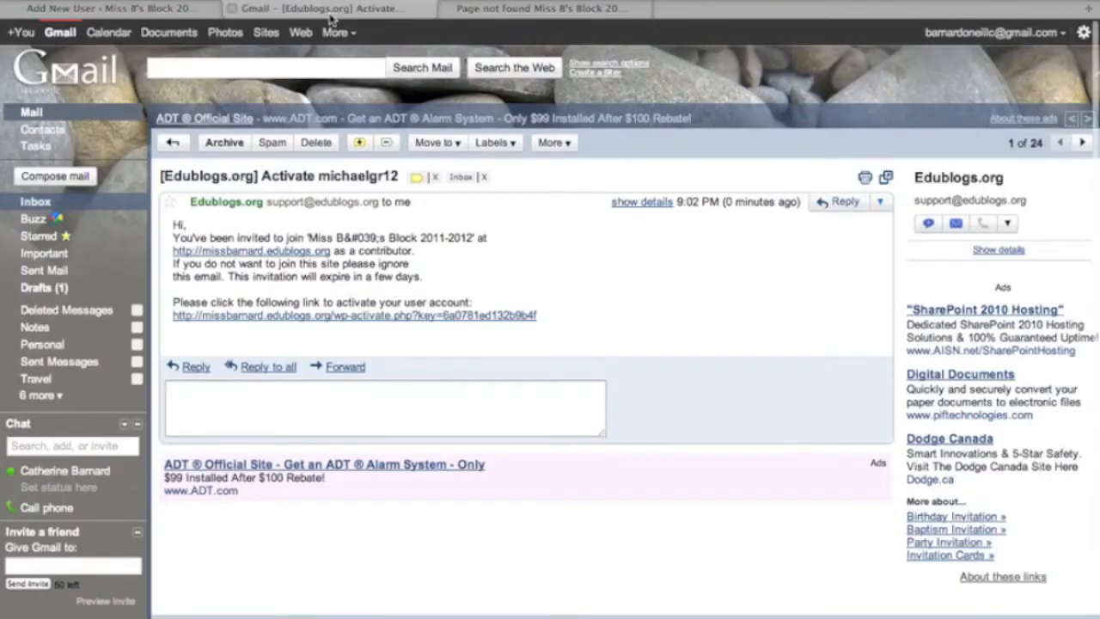
pyautogui.click(44, 202)
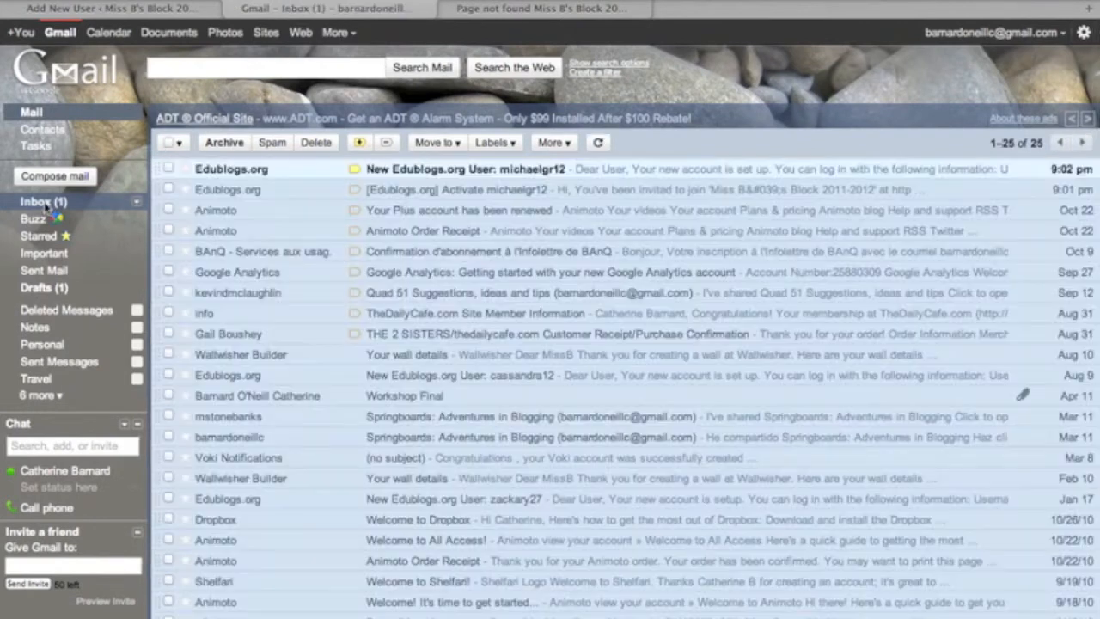
pyautogui.click(439, 172)
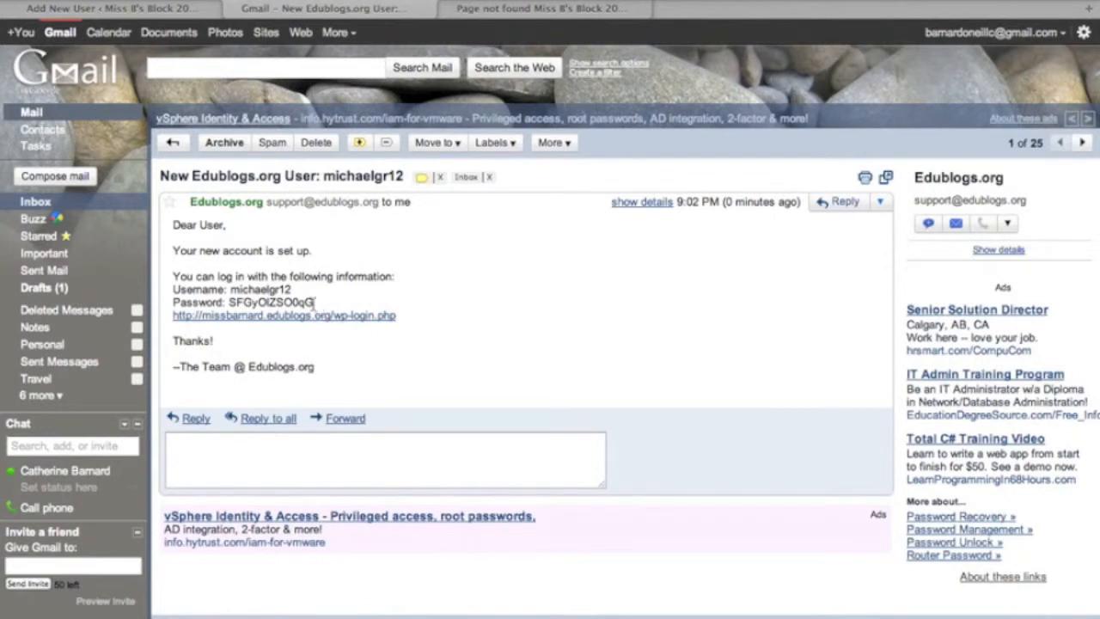
pyautogui.moveTo(315, 304); pyautogui.dragTo(229, 308)
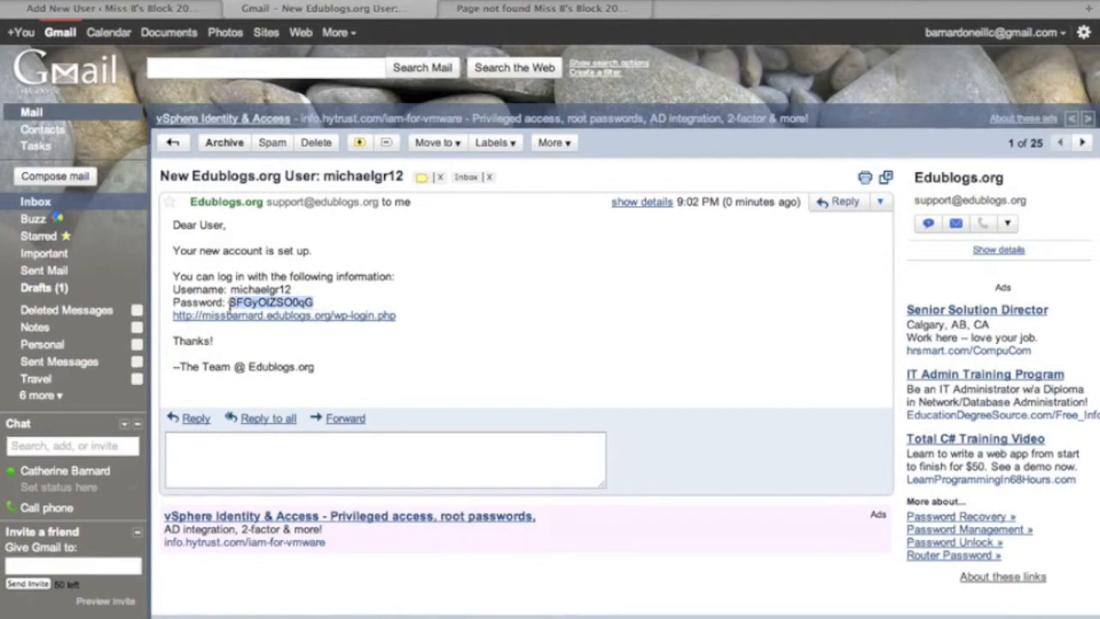
pyautogui.click(126, 13)
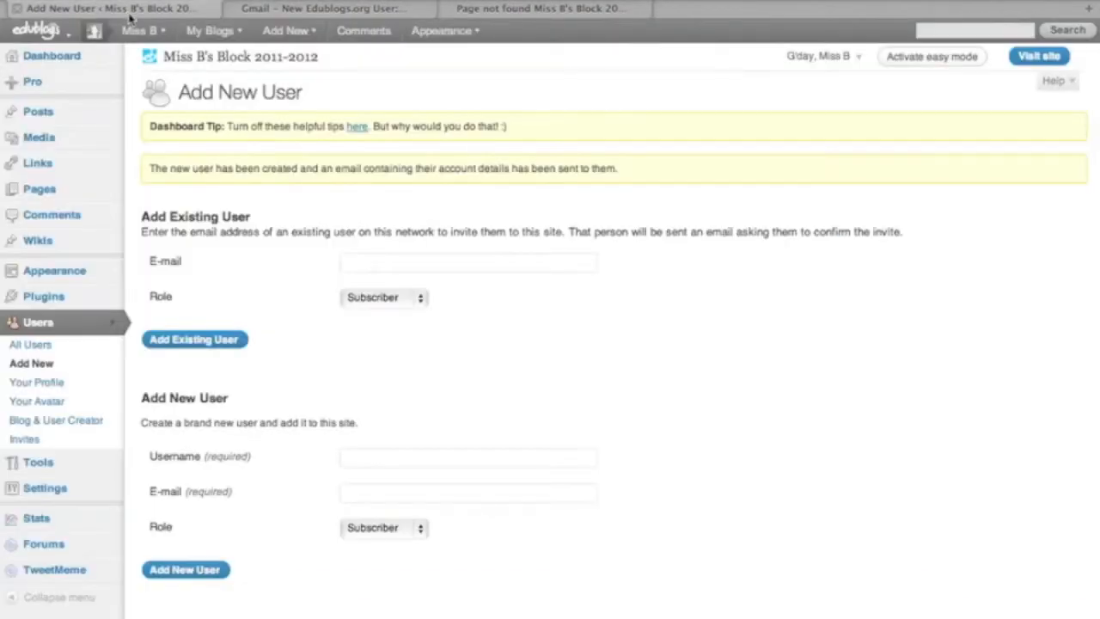
pyautogui.click(155, 81)
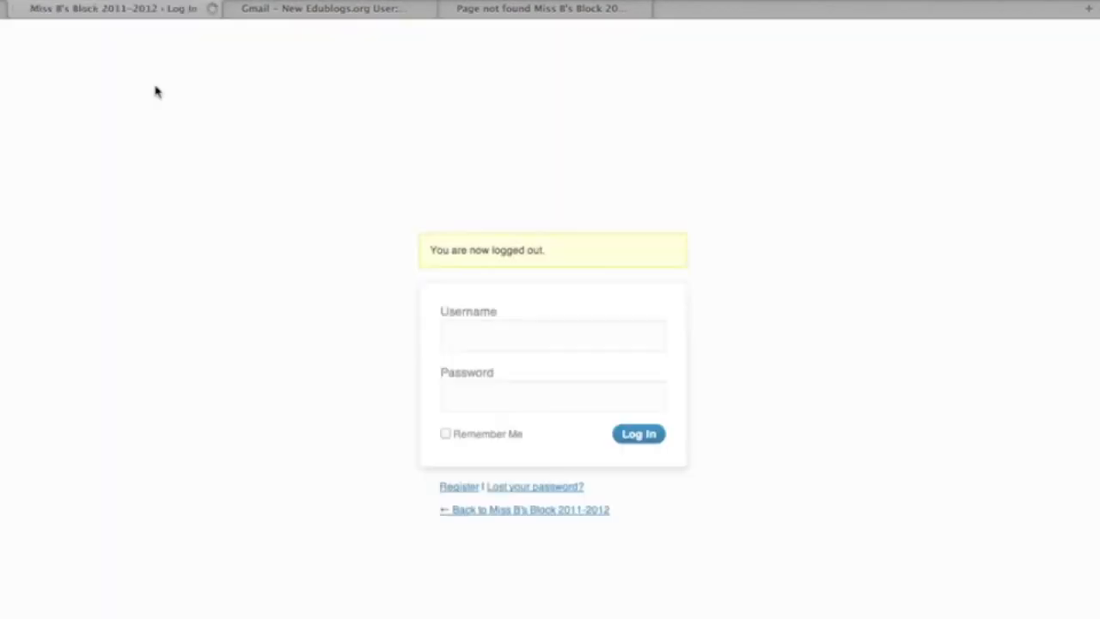
pyautogui.click(490, 336)
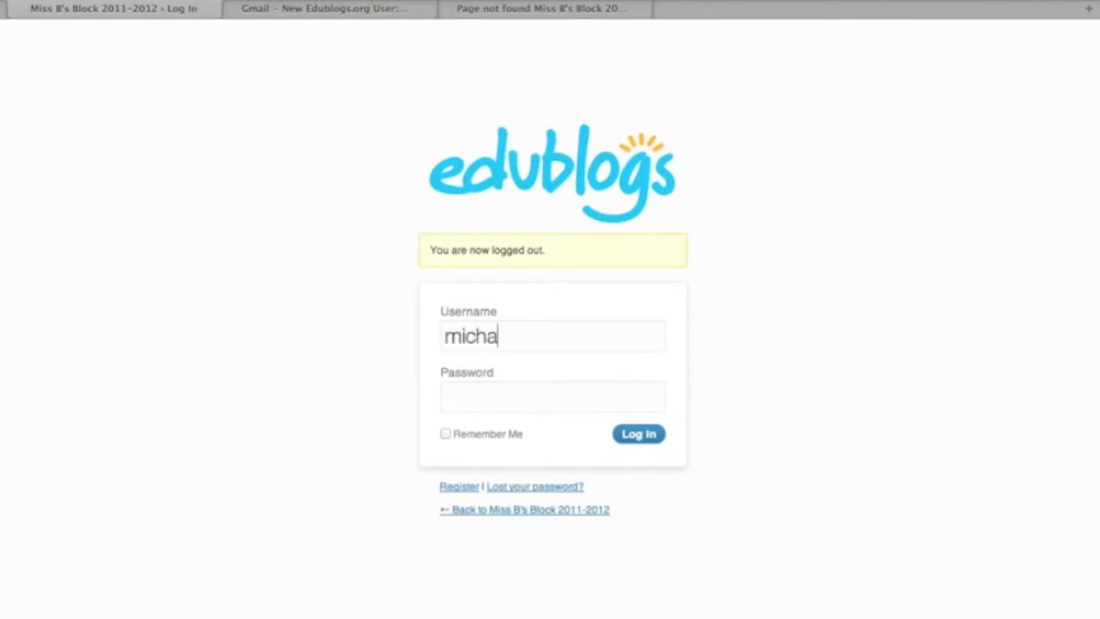
pyautogui.press('Tab')
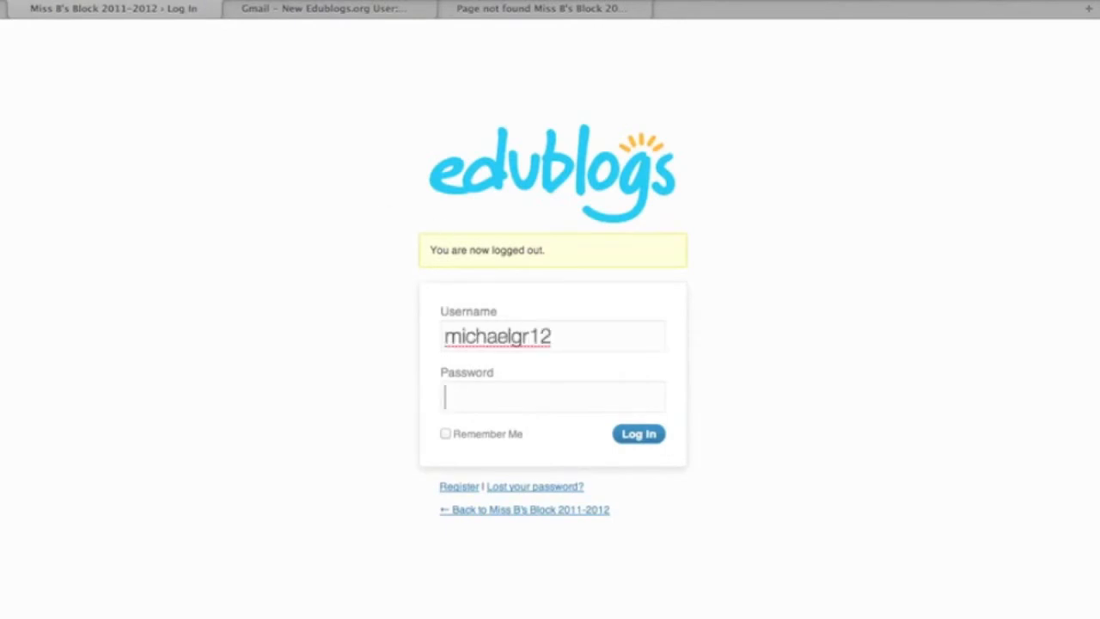
pyautogui.click(649, 436)
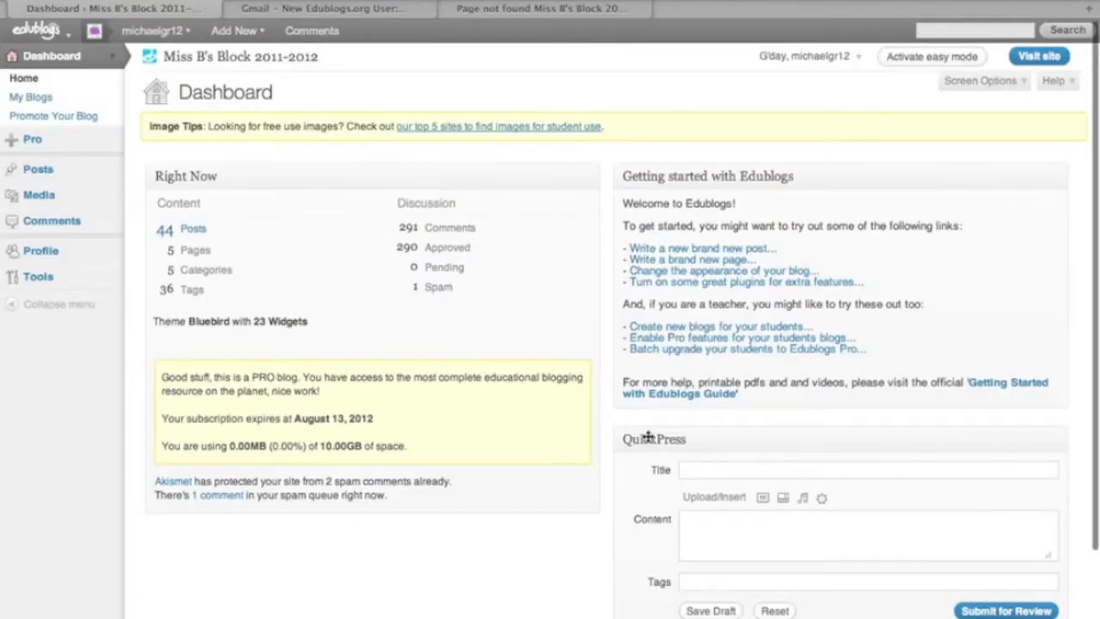
pyautogui.moveTo(168, 31)
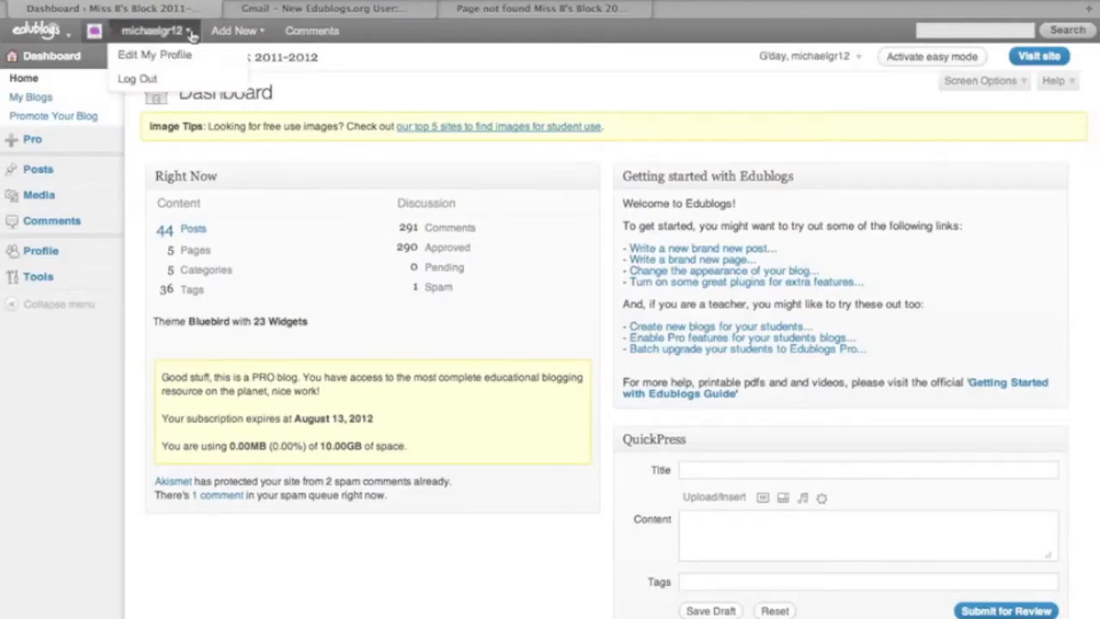
pyautogui.click(175, 58)
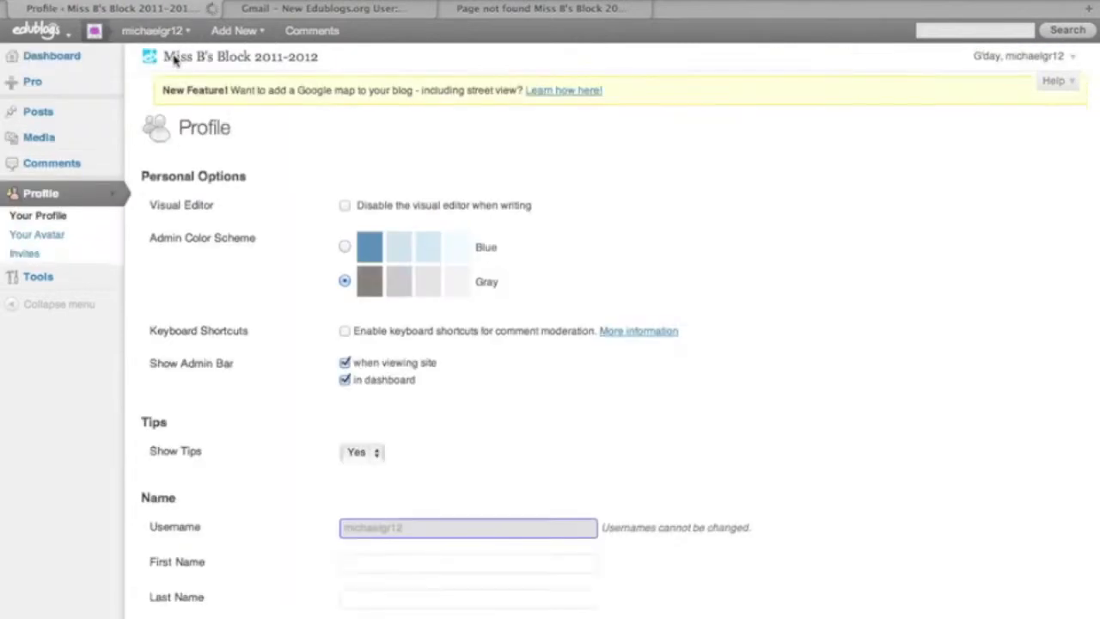
# Step: Enter and confirm a new password for the student, then update the profile
pyautogui.scroll(-5, 238, 357)
pyautogui.scroll(-8, 238, 357)
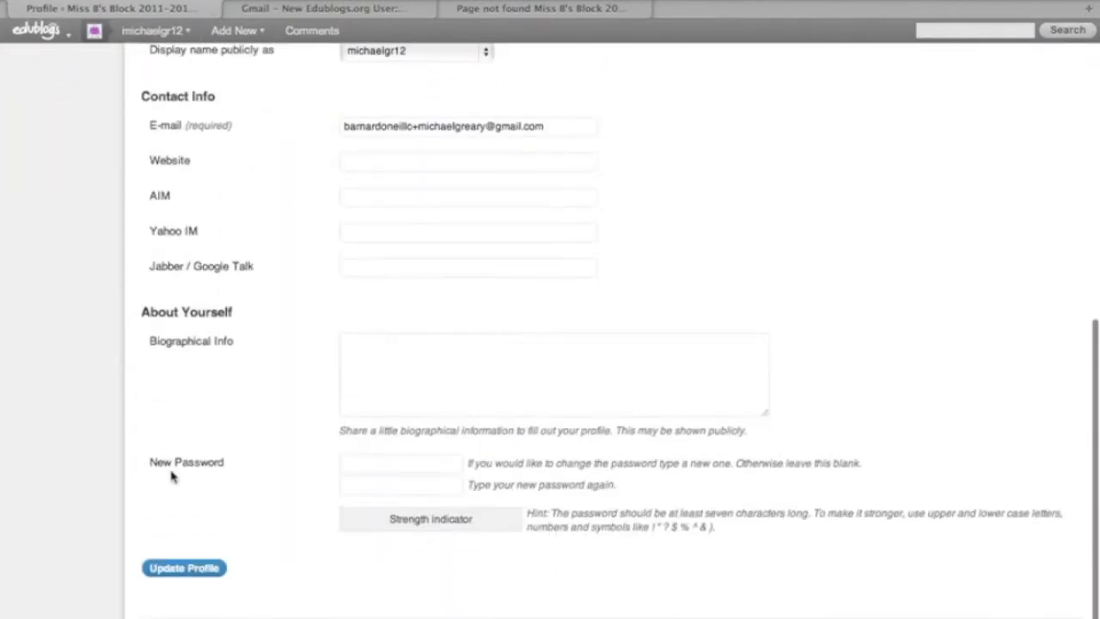
pyautogui.click(365, 462)
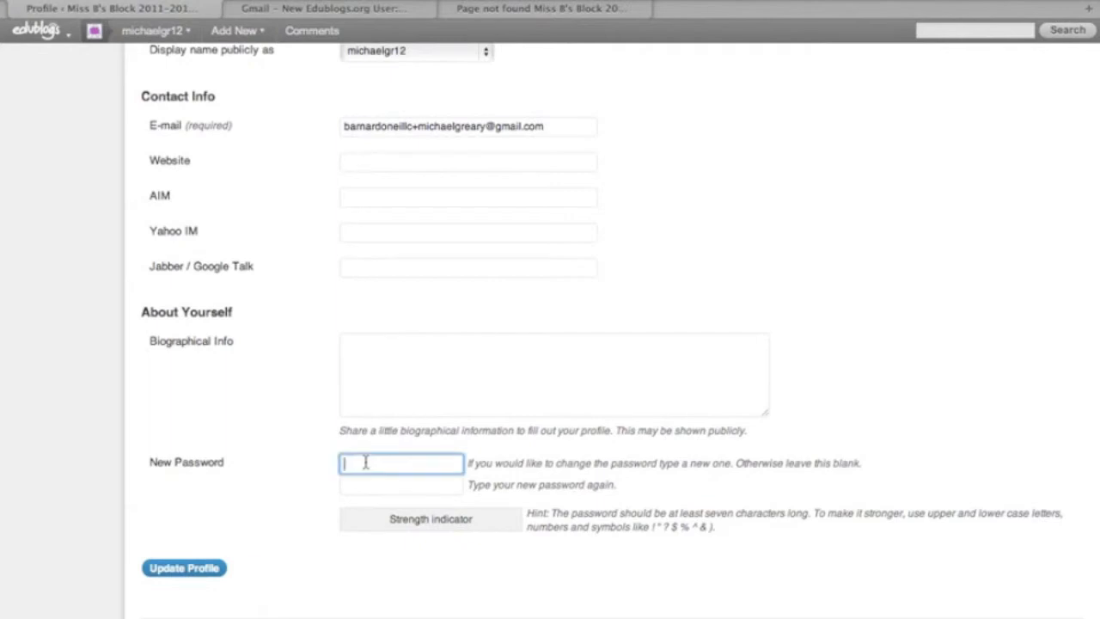
pyautogui.write('m•••••')
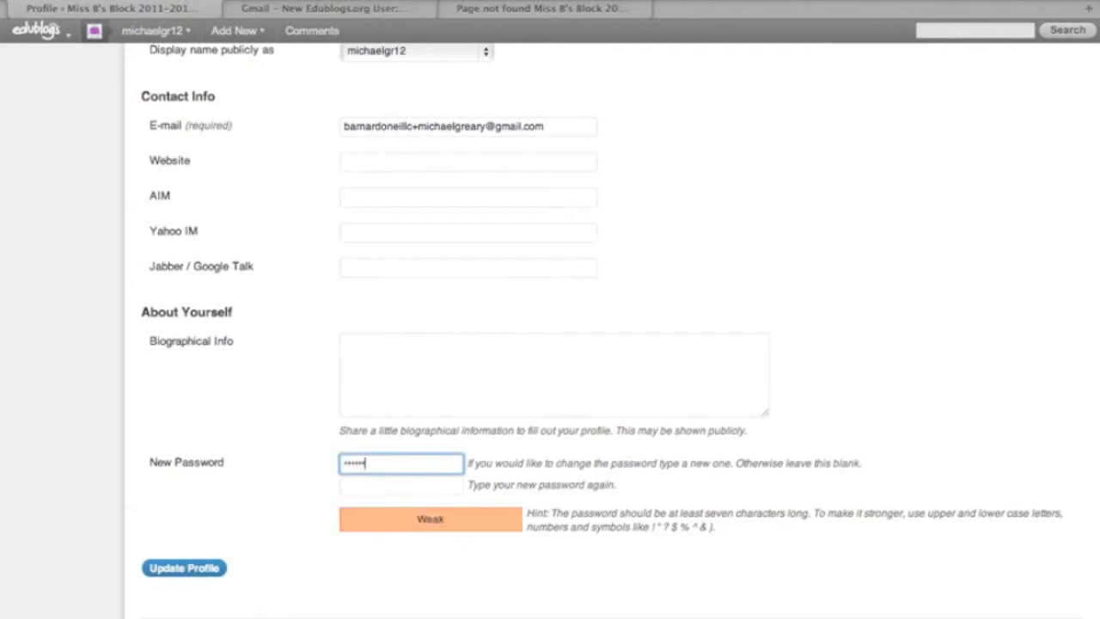
pyautogui.write('•••')
pyautogui.press('Tab')
pyautogui.write('••')
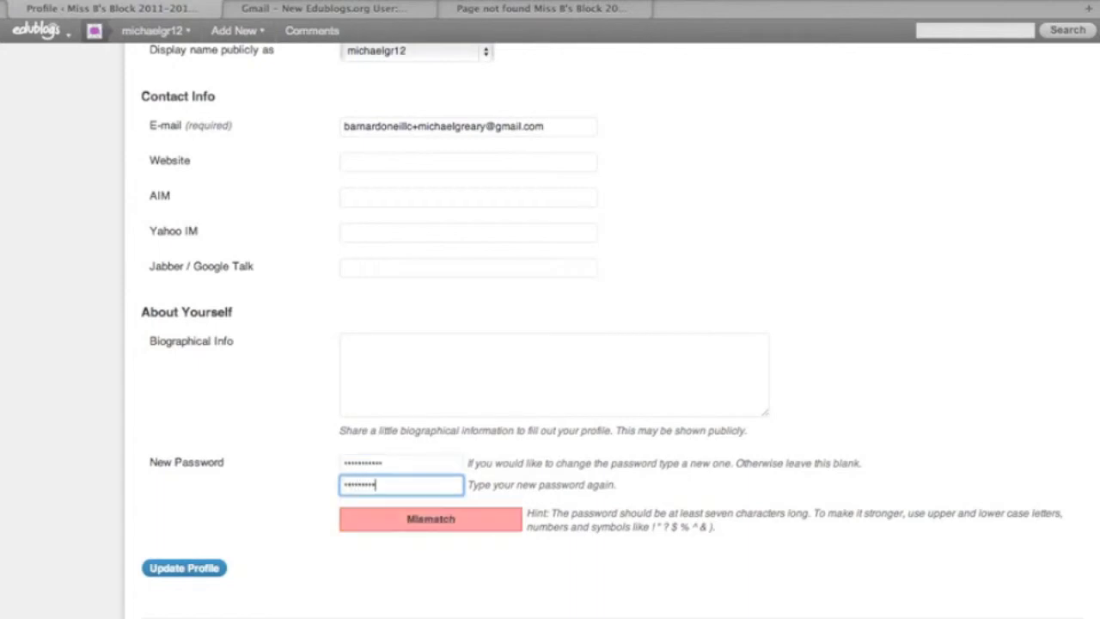
pyautogui.write('•')
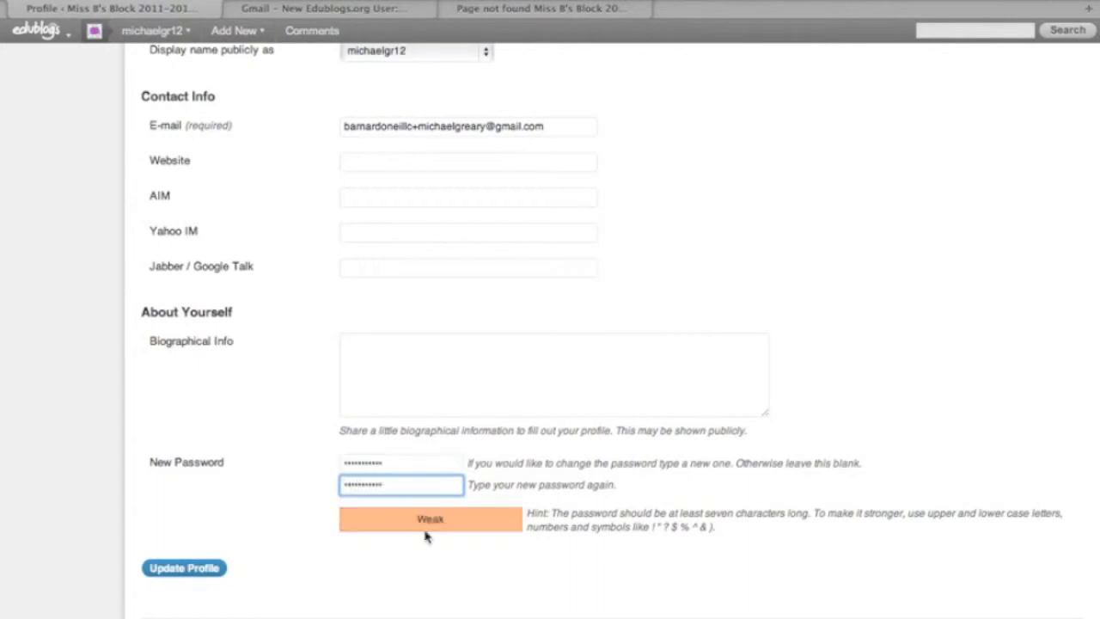
pyautogui.click(205, 578)
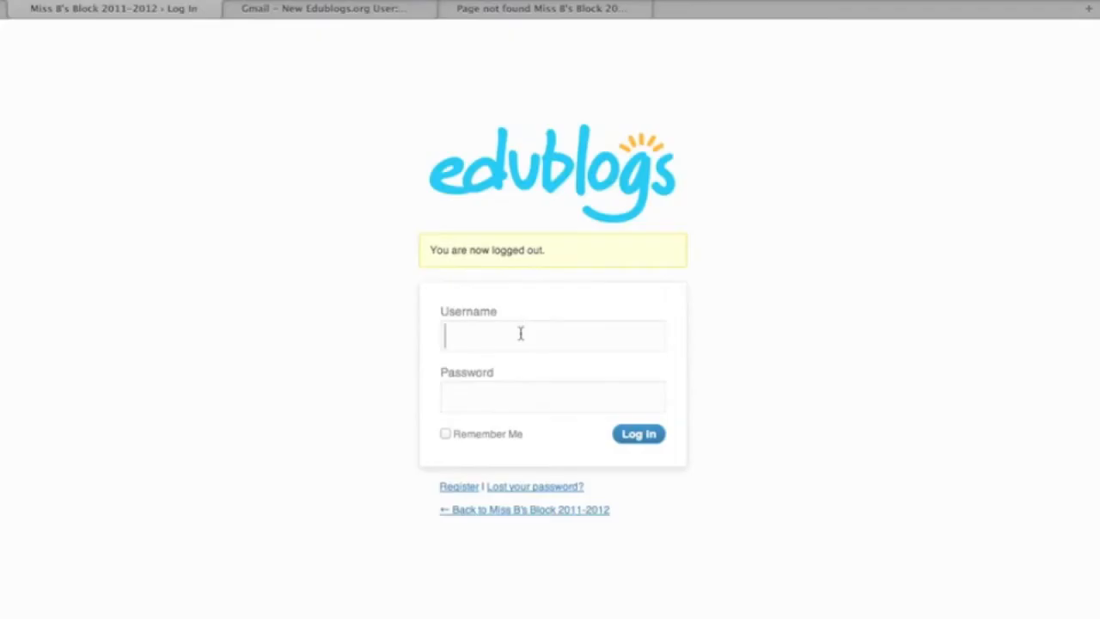
# Step: Log in with the administrator's username and password
pyautogui.click(520, 333)
pyautogui.press('Tab')
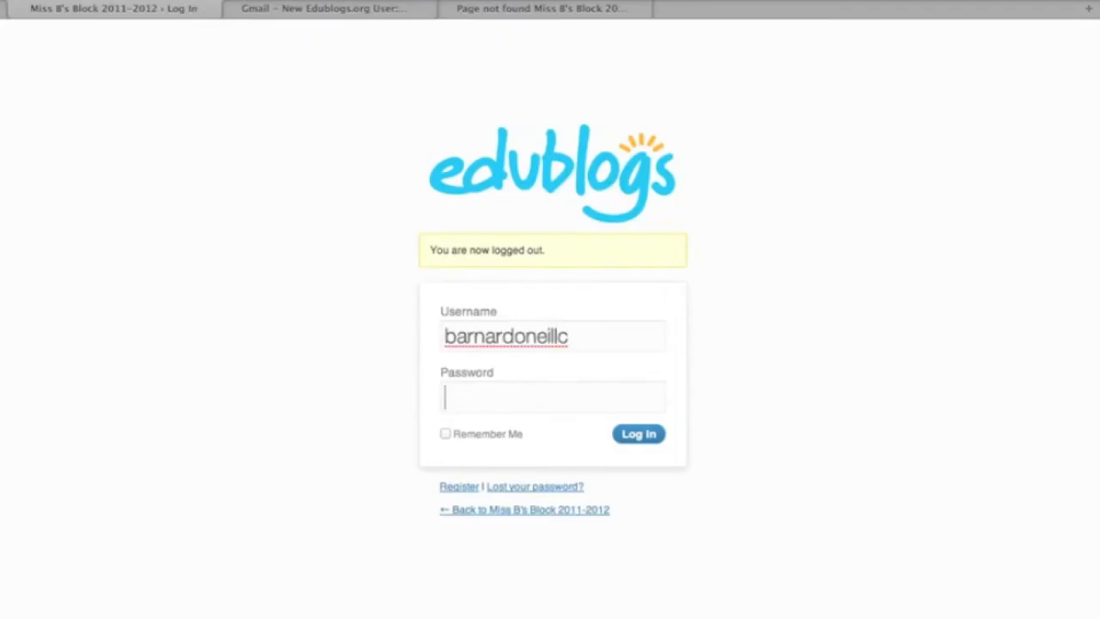
pyautogui.write('••••••')
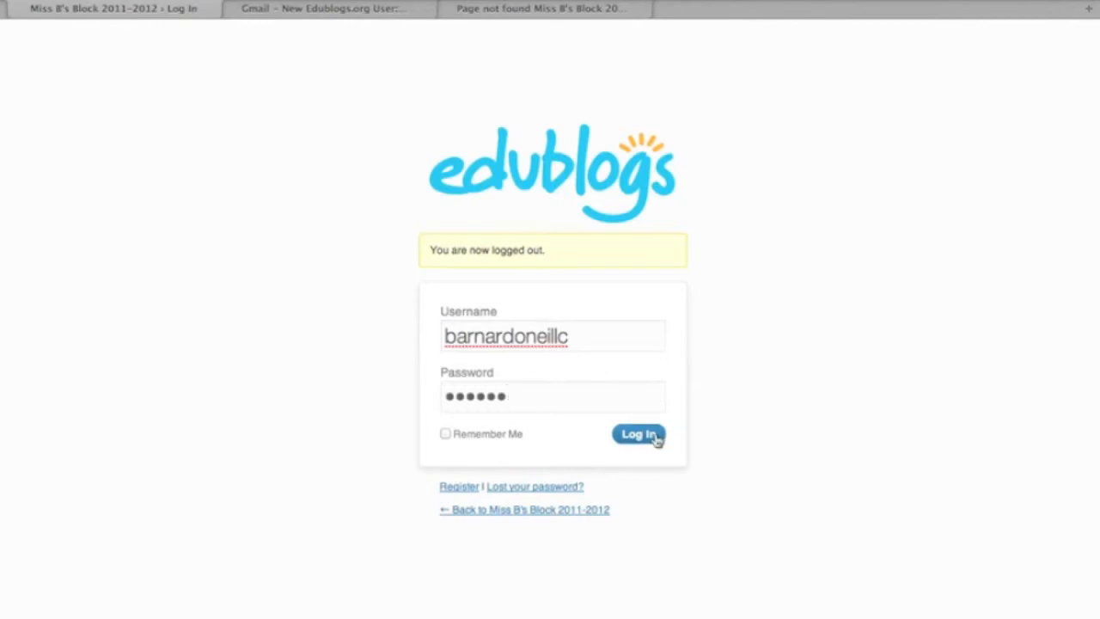
pyautogui.click(654, 436)
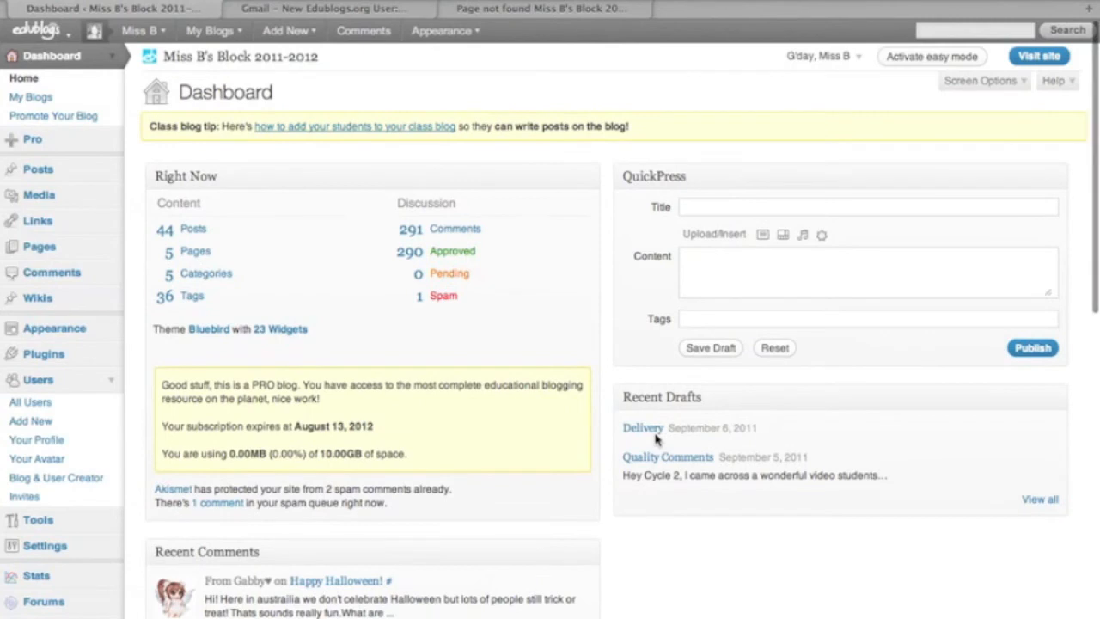
pyautogui.click(27, 406)
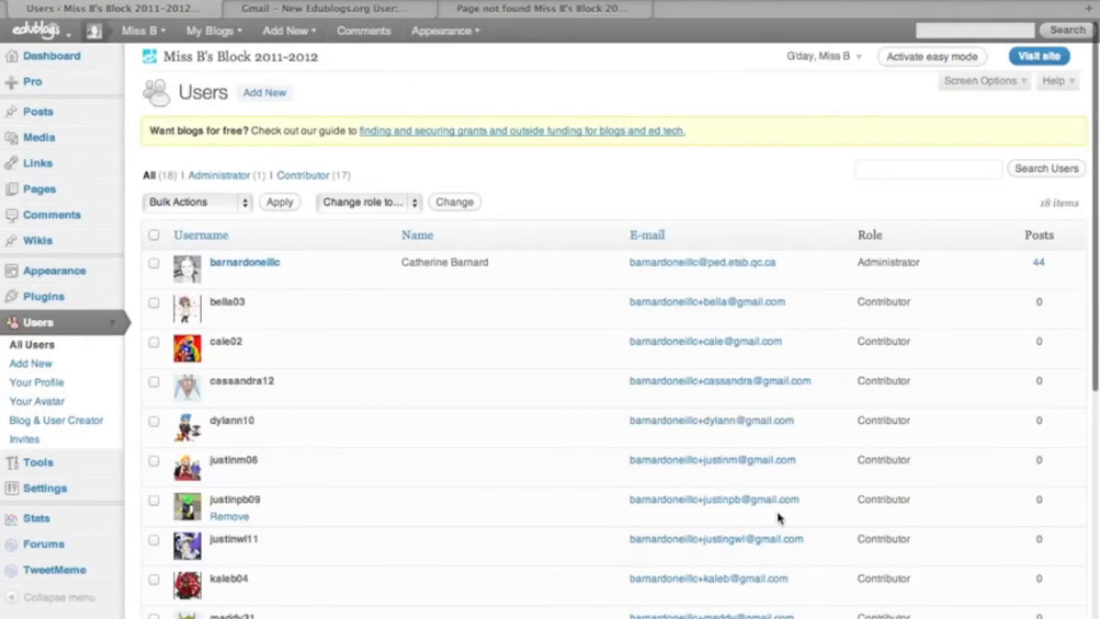
pyautogui.scroll(-6, 779, 516)
pyautogui.scroll(-3, 779, 517)
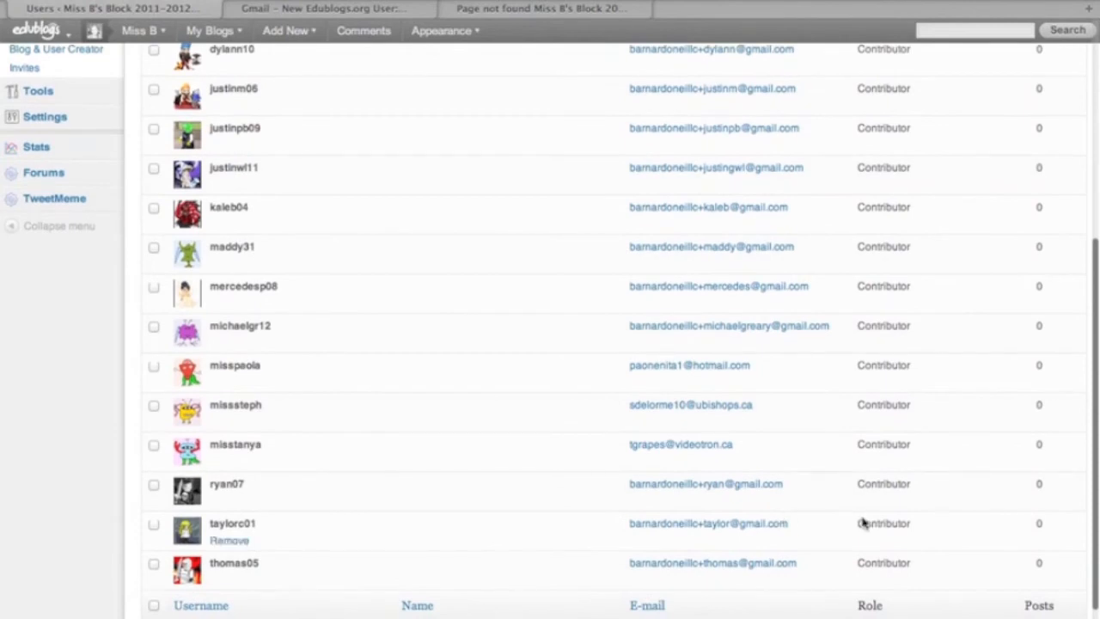
pyautogui.scroll(2, 864, 522)
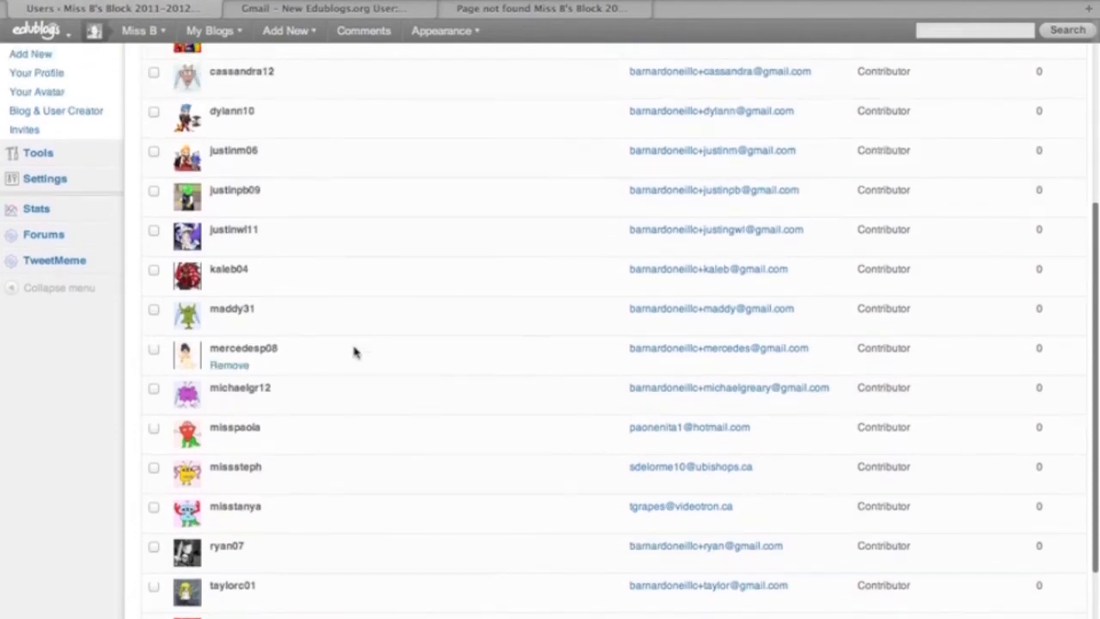